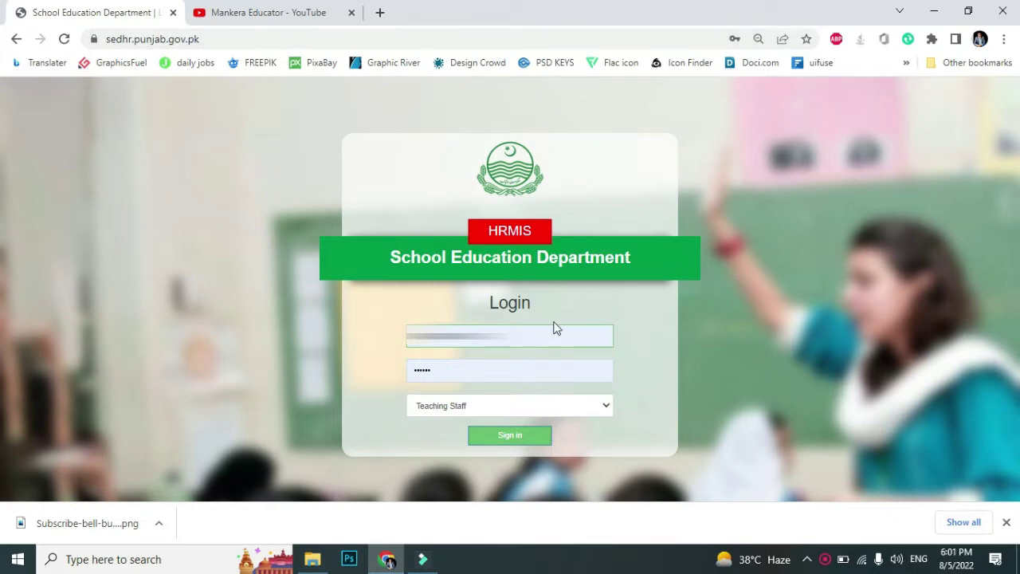
Sign in to the School Education Department HRMIS as Teaching Staff with the prefilled credentials.
{"action": "left_click", "coordinate": [599, 439]}
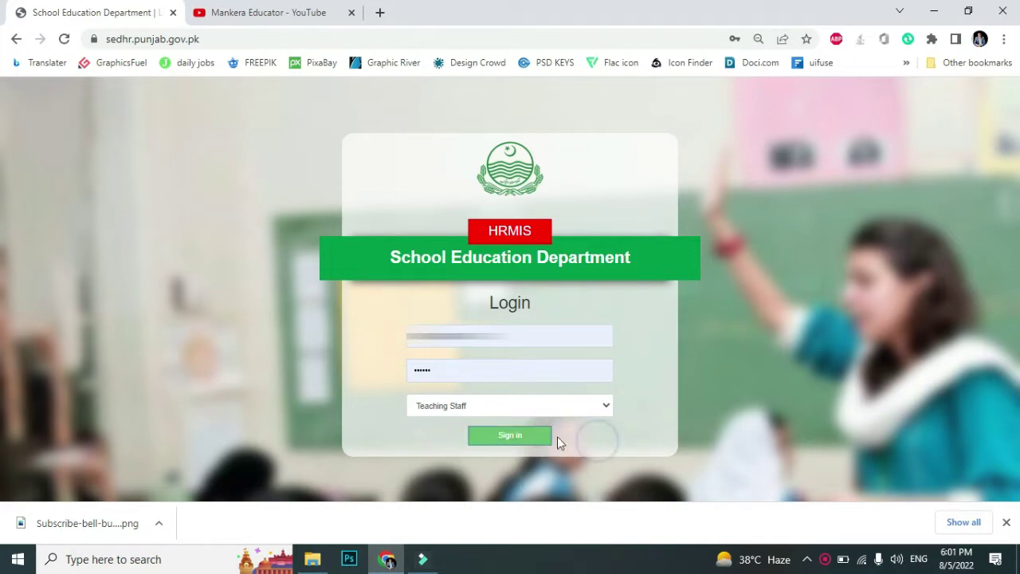
{"action": "left_click", "coordinate": [519, 430]}
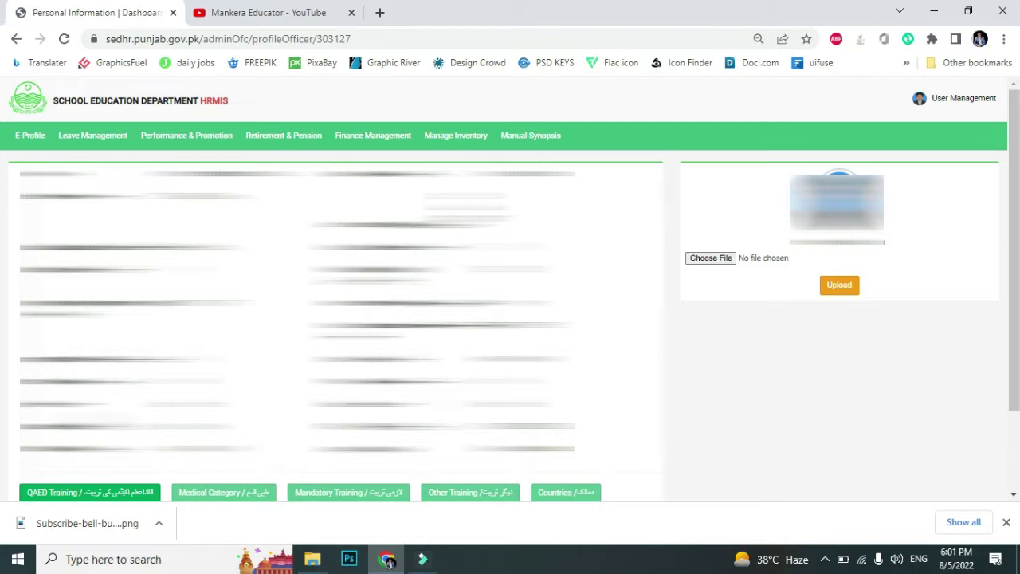
Show the E-Profile options and expand Scanned Documents to view its file categories.
{"action": "left_click", "coordinate": [29, 139]}
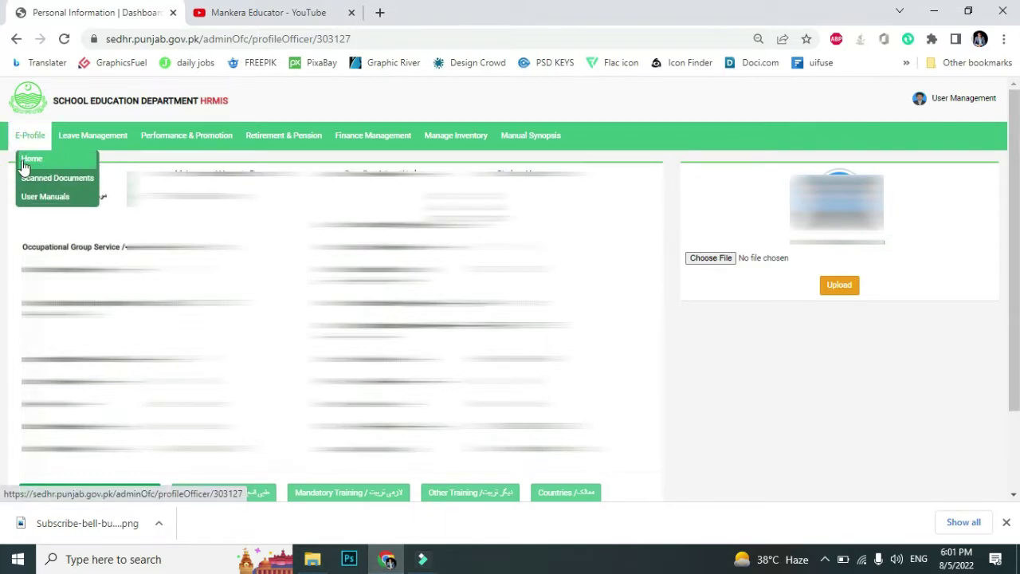
{"action": "left_click", "coordinate": [23, 137]}
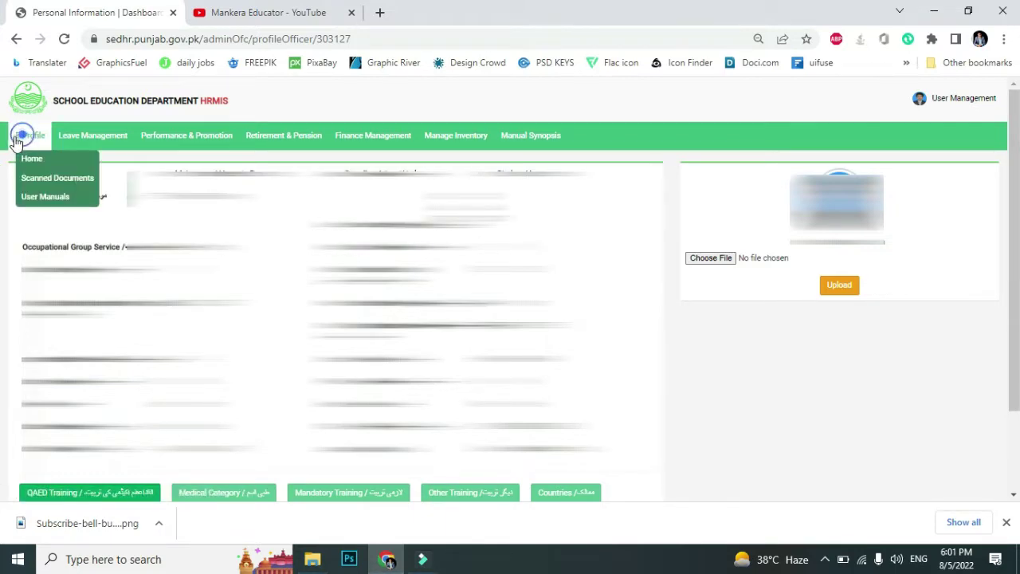
{"action": "left_click", "coordinate": [56, 188]}
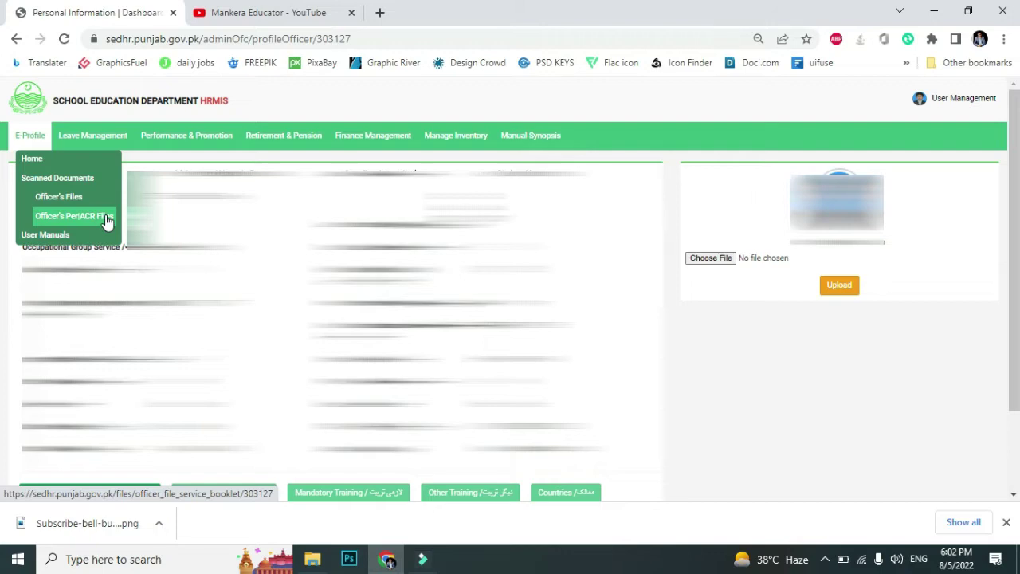
Open the leave request page under Leave Management and review the balances of all leave types.
{"action": "left_click", "coordinate": [96, 134]}
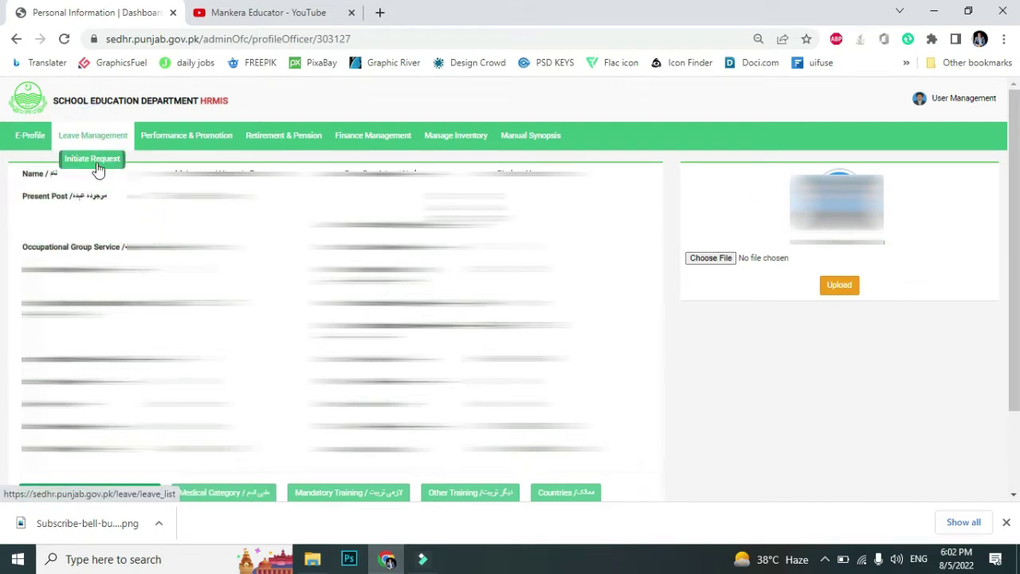
{"action": "left_click", "coordinate": [96, 162]}
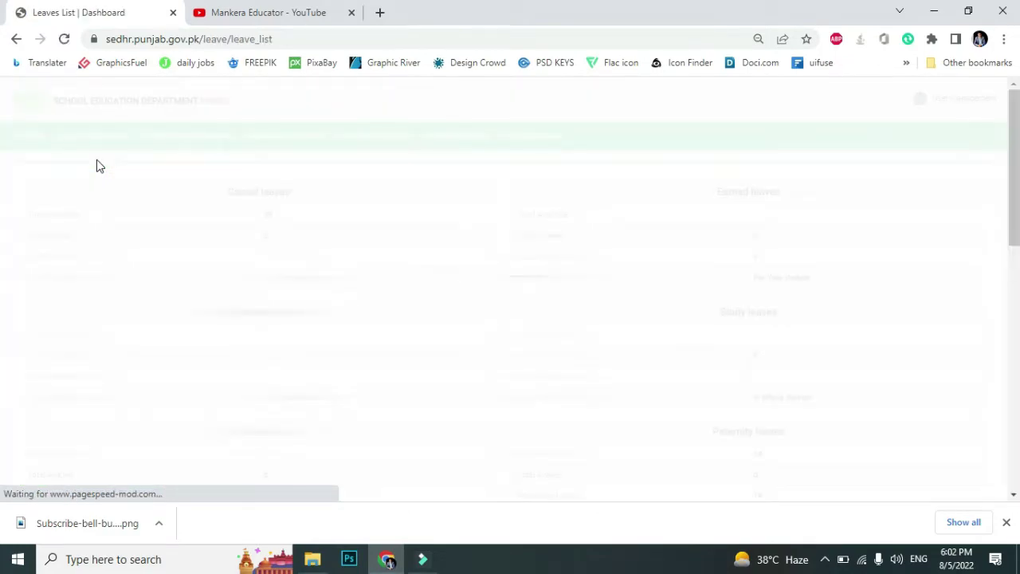
{"action": "scroll", "coordinate": [690, 275], "scroll_direction": "down", "scroll_amount": 7}
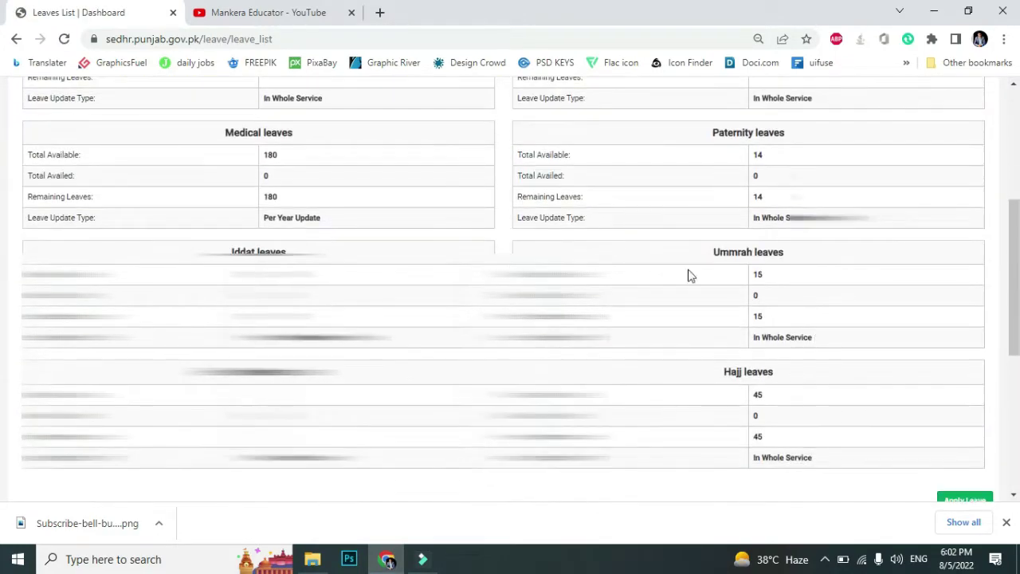
{"action": "scroll", "coordinate": [878, 333], "scroll_direction": "up", "scroll_amount": 8}
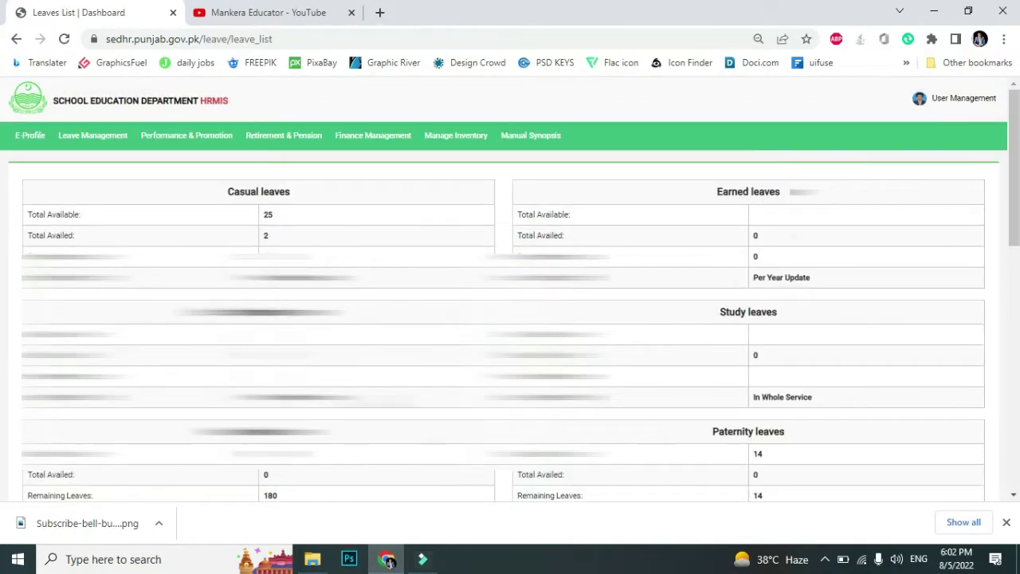
Review the options offered under Performance & Promotion and Retirement & Pension.
{"action": "left_click", "coordinate": [174, 140]}
{"action": "left_click", "coordinate": [178, 143]}
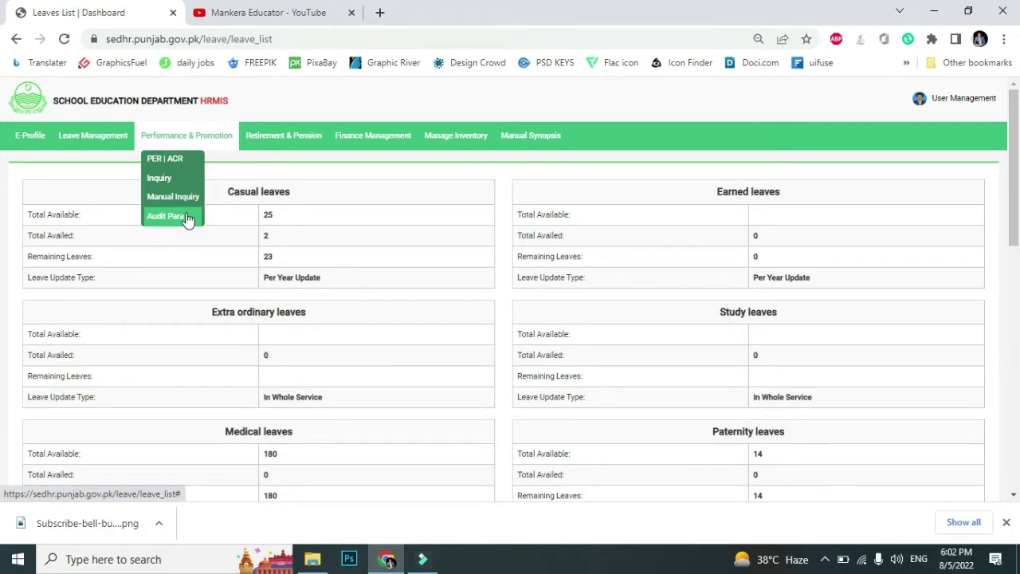
{"action": "mouse_move", "coordinate": [271, 138]}
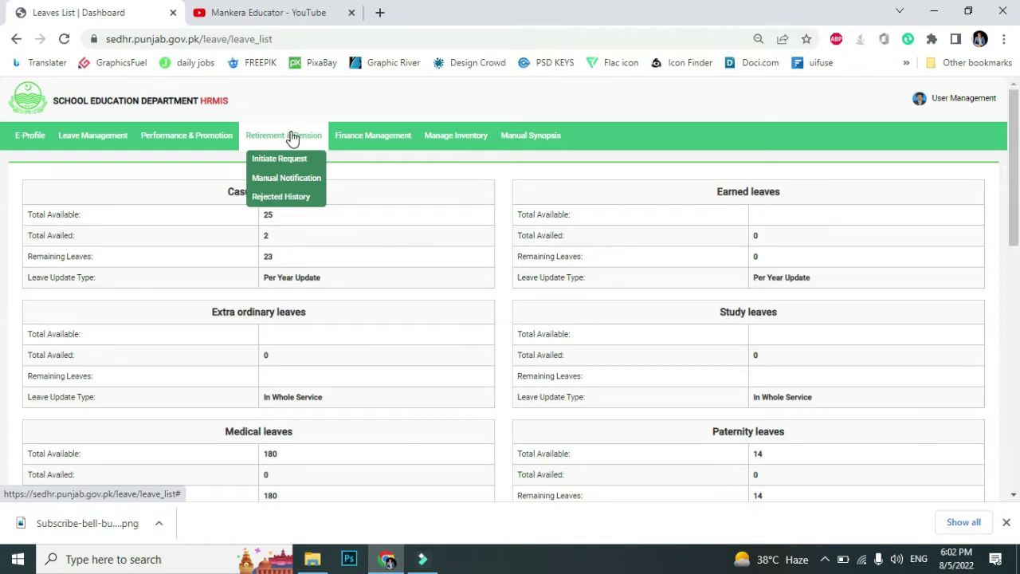
View the G.P. Fund list and initiate a new Advance G.P. Fund request under Finance Management.
{"action": "left_click", "coordinate": [375, 192]}
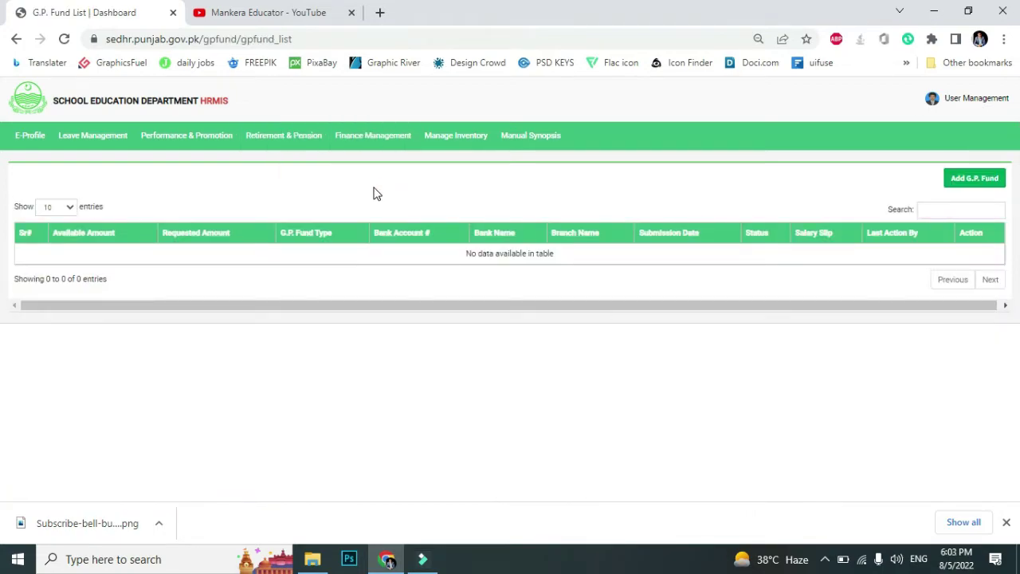
{"action": "left_click", "coordinate": [366, 141]}
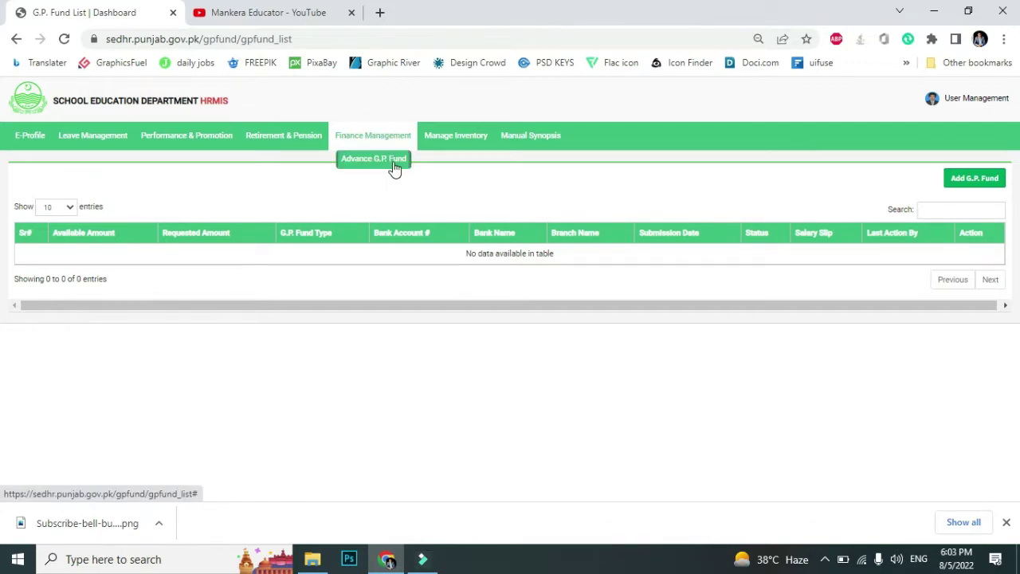
{"action": "left_click", "coordinate": [393, 166]}
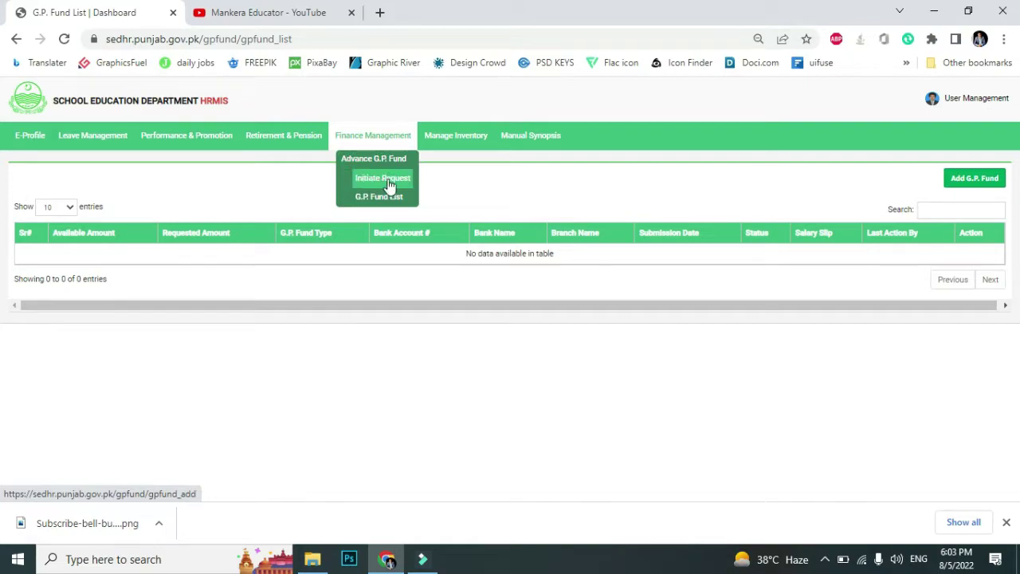
{"action": "left_click", "coordinate": [388, 180]}
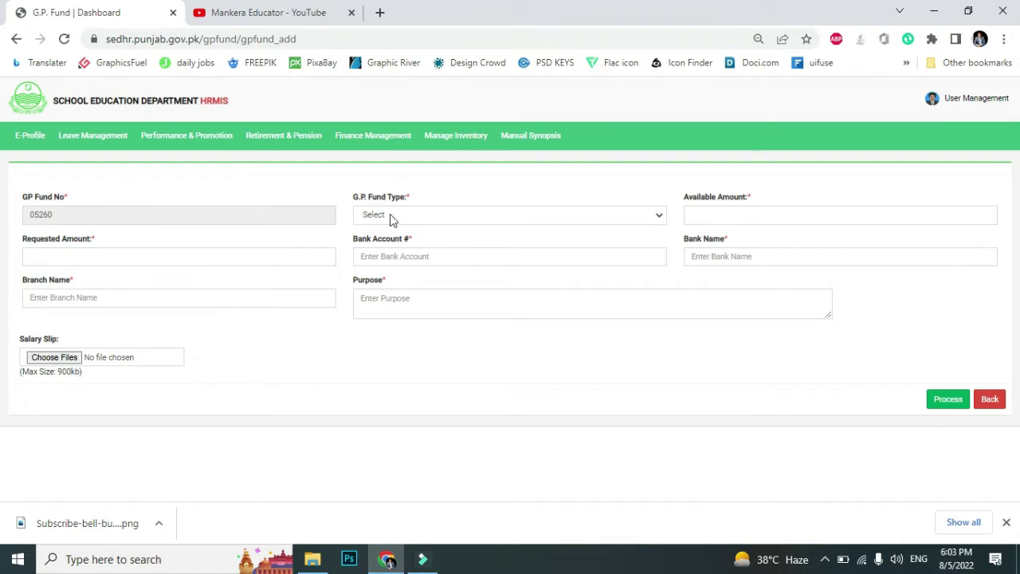
Set the G.P. Fund type to Refundable and show the available request categories.
{"action": "left_click", "coordinate": [410, 218]}
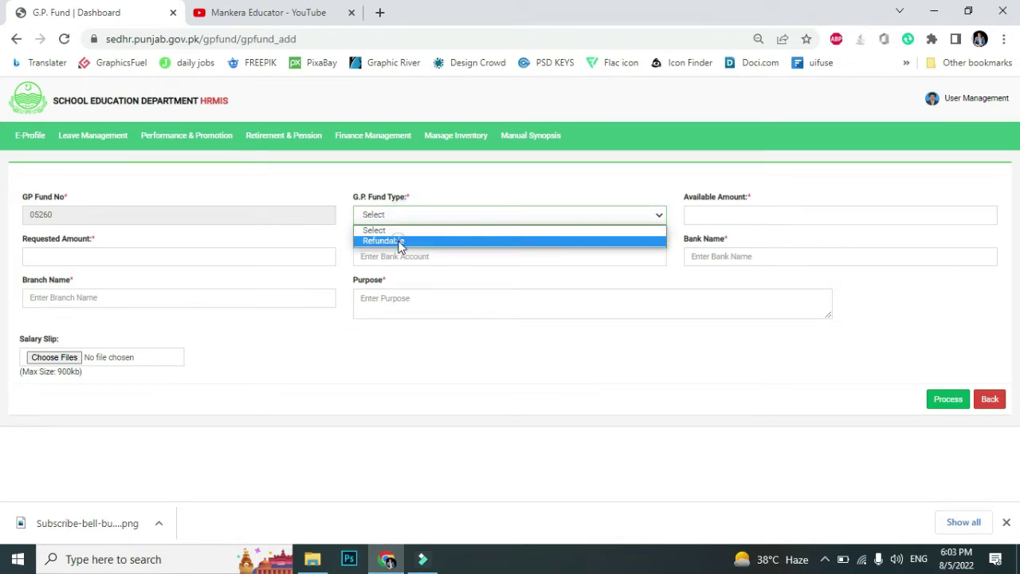
{"action": "left_click", "coordinate": [400, 241]}
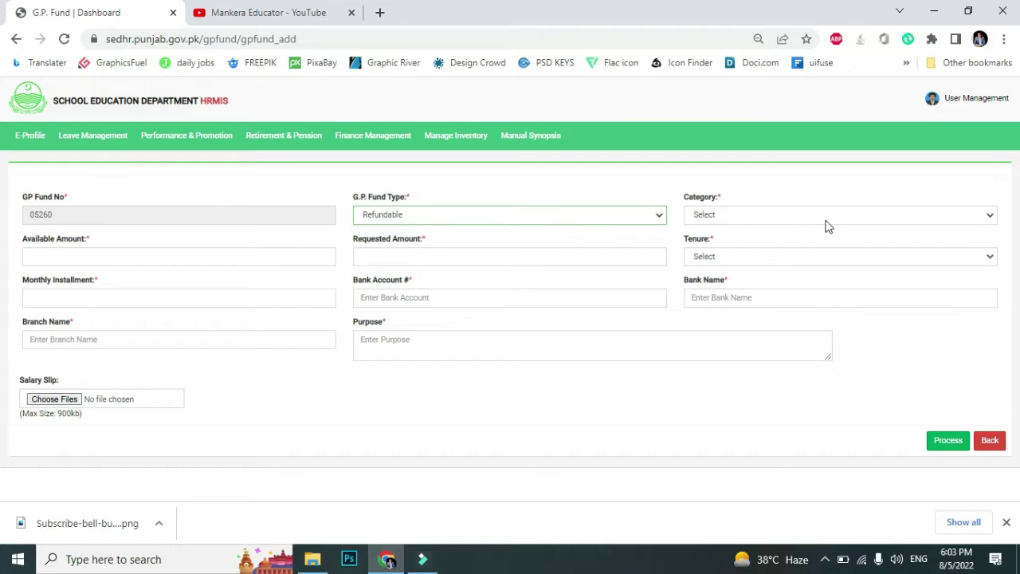
{"action": "left_click", "coordinate": [759, 215]}
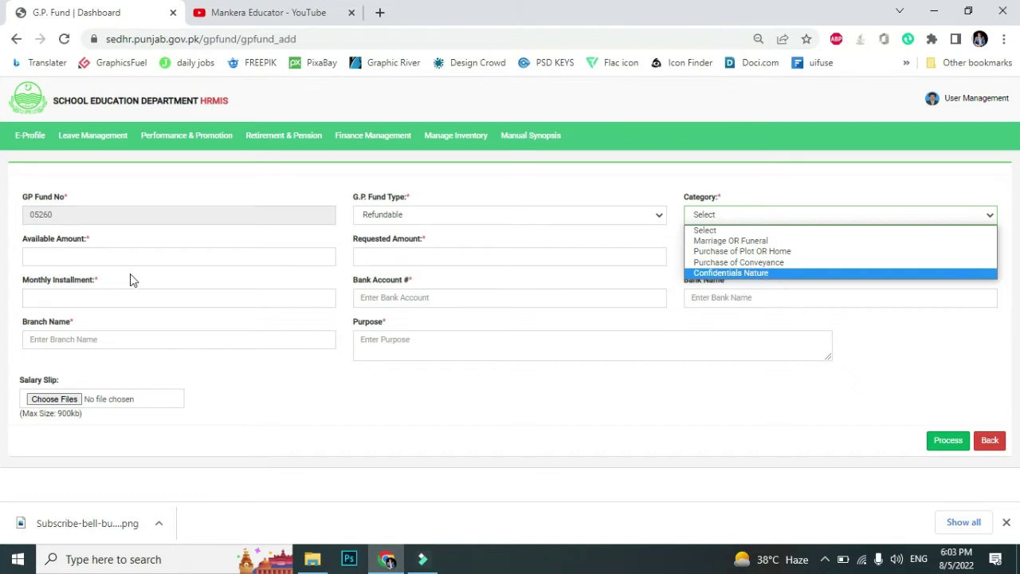
Go over the empty available and requested amount fields and set the tenure to 3 Years.
{"action": "left_click", "coordinate": [115, 259]}
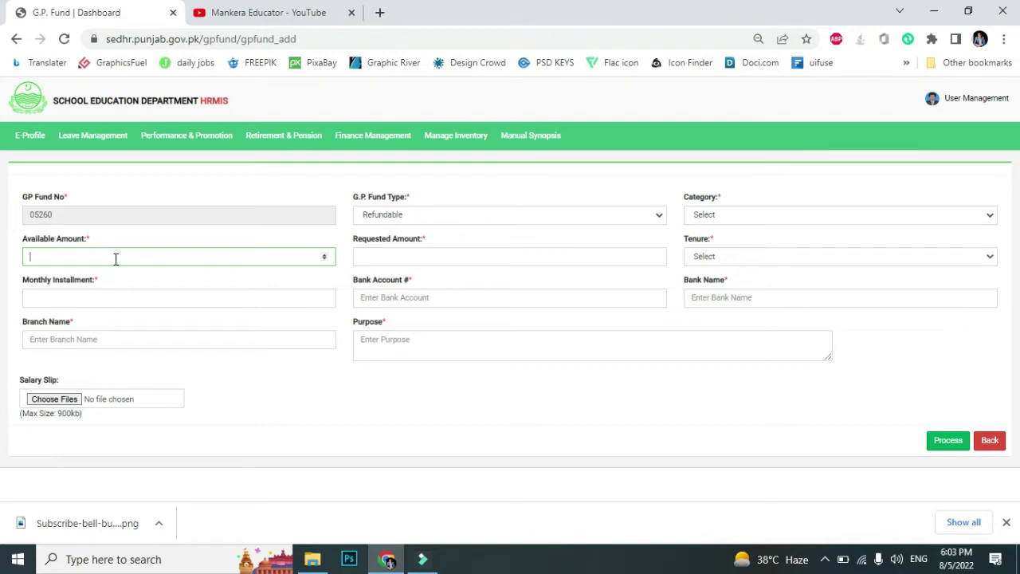
{"action": "left_click", "coordinate": [440, 259]}
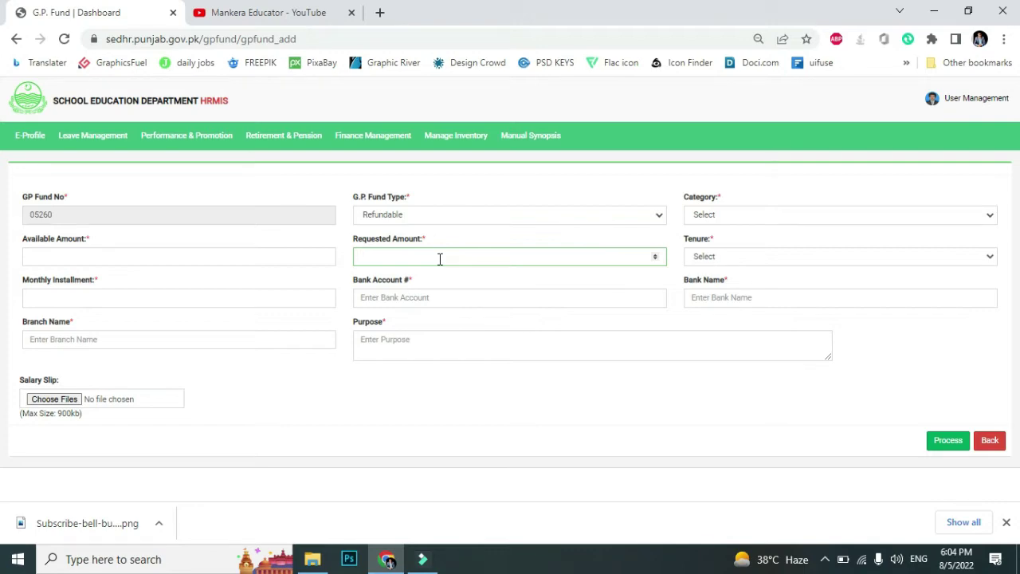
{"action": "left_click", "coordinate": [715, 256]}
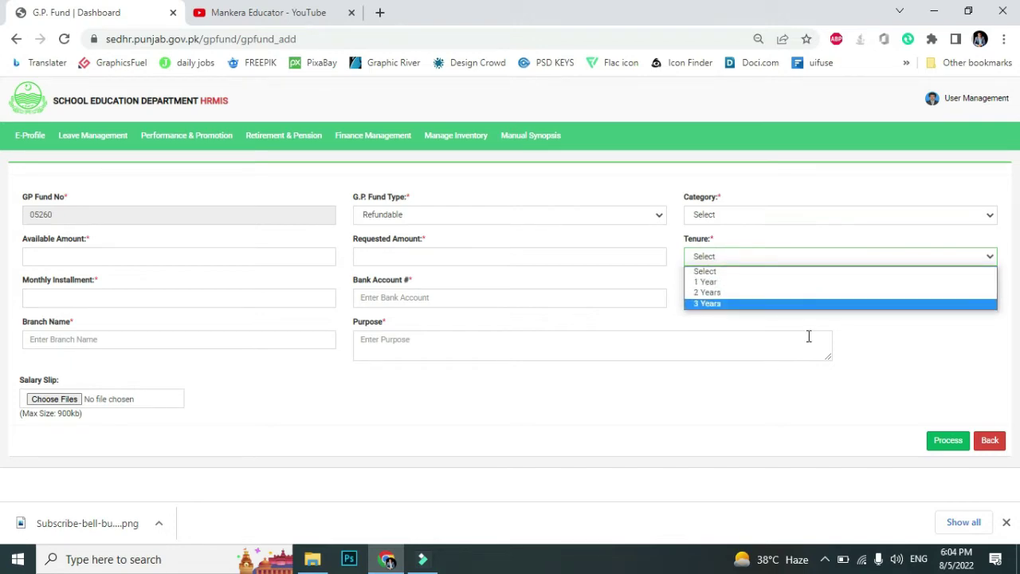
{"action": "left_click", "coordinate": [718, 304]}
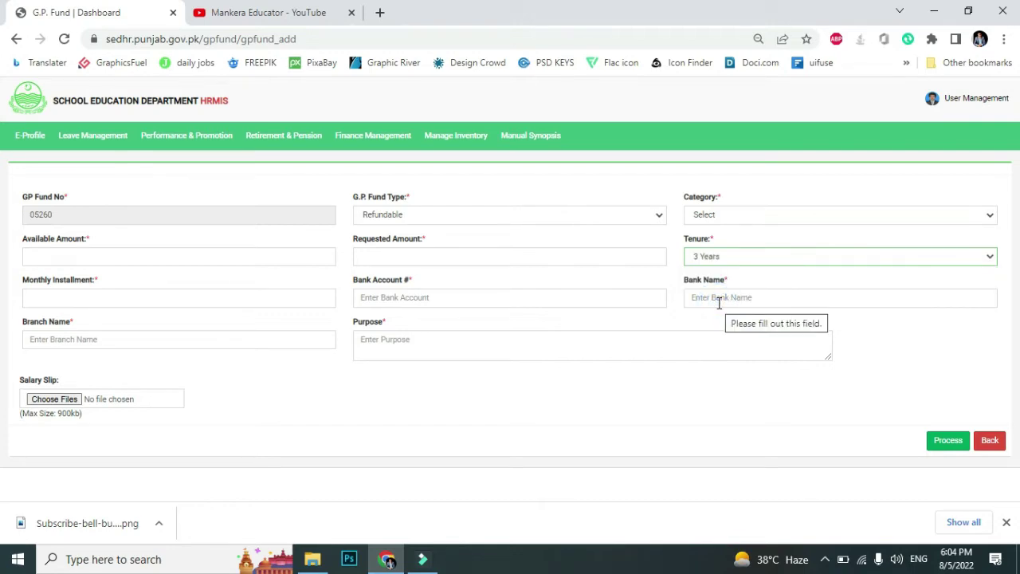
Set the monthly installment to 8000 and go through the bank account, bank name, branch and purpose fields without filling them.
{"action": "left_click", "coordinate": [76, 297]}
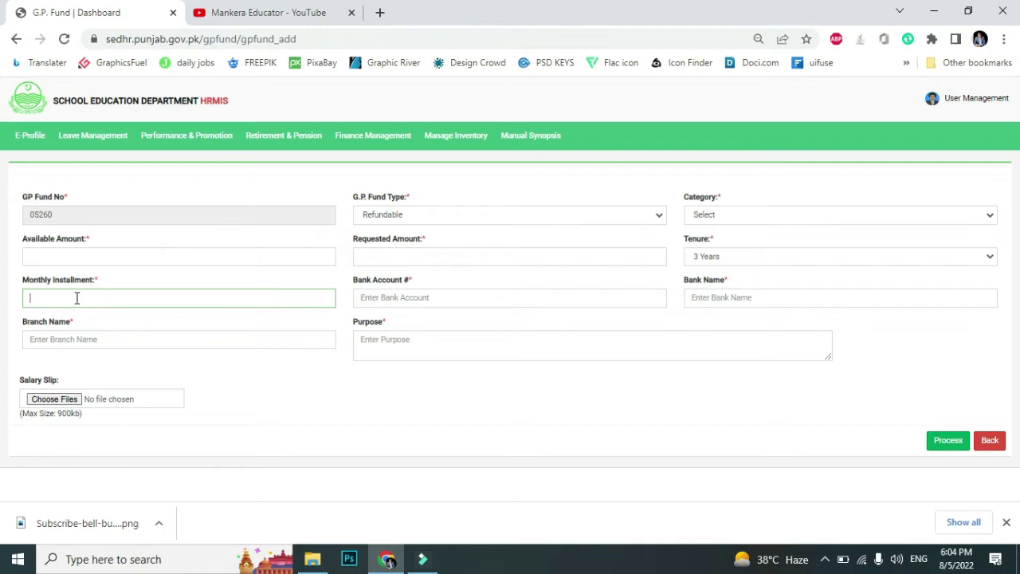
{"action": "type", "text": "8000"}
{"action": "left_click", "coordinate": [466, 304]}
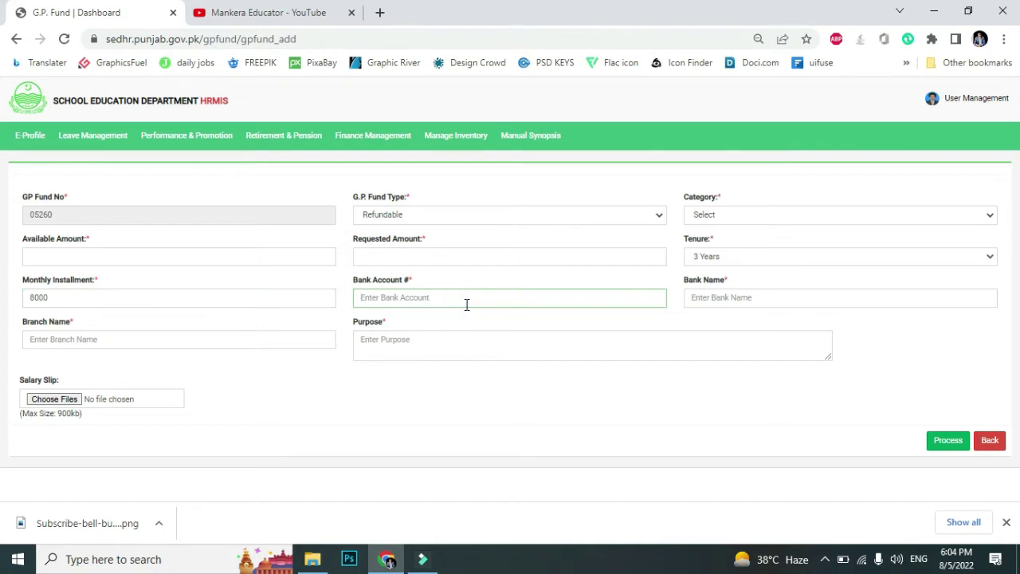
{"action": "left_click", "coordinate": [787, 296]}
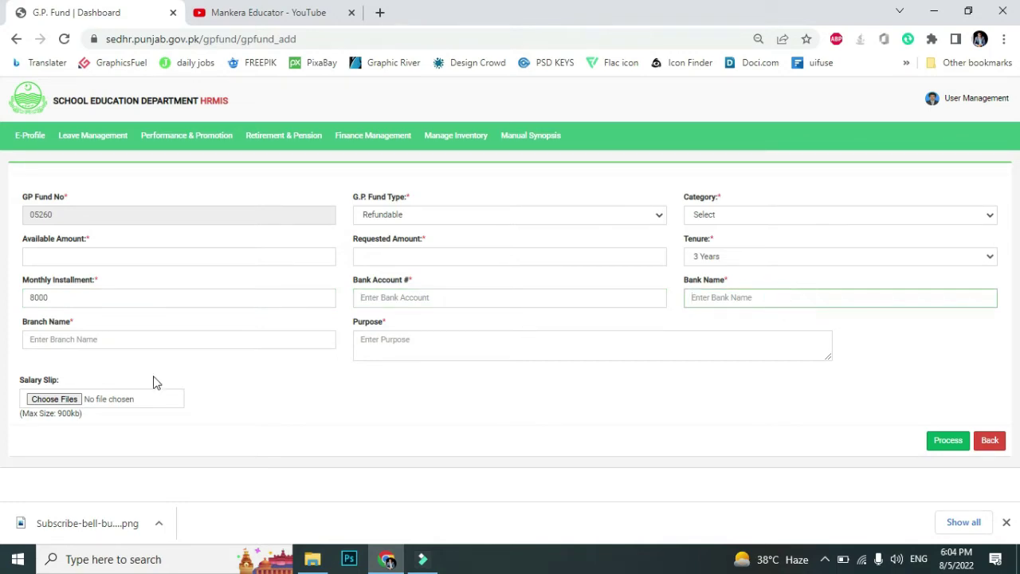
{"action": "left_click", "coordinate": [80, 335]}
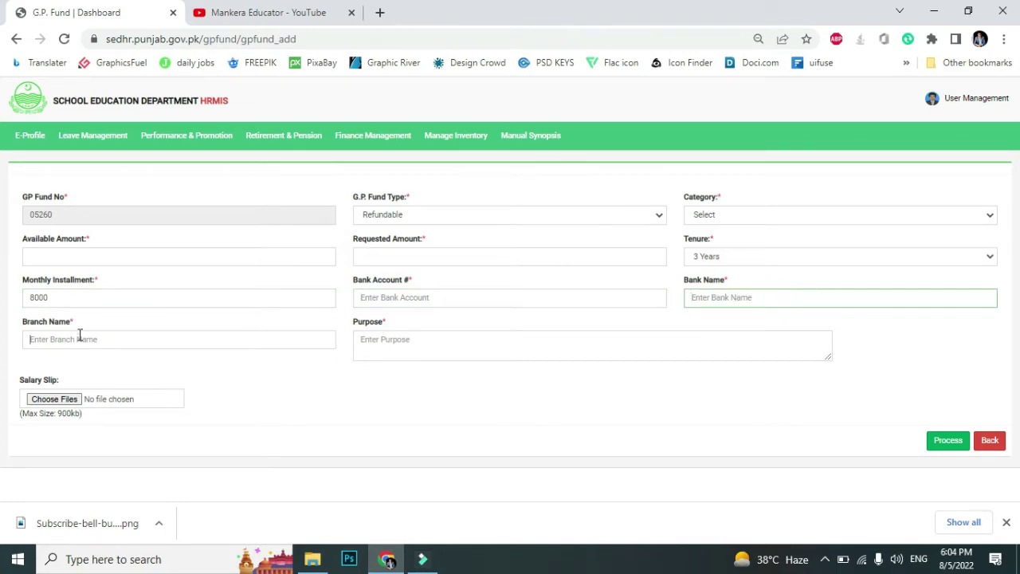
{"action": "left_click", "coordinate": [451, 345]}
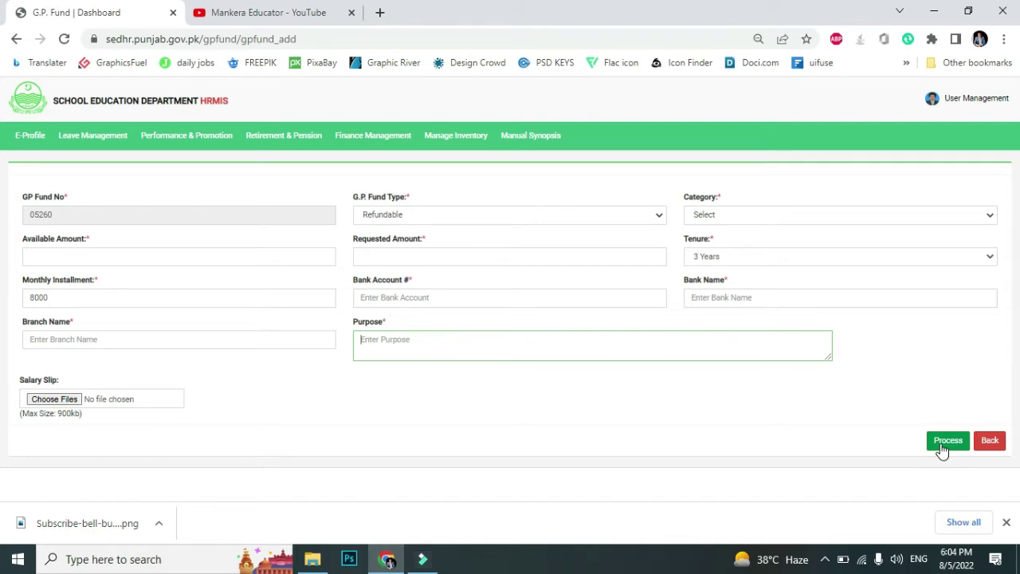
Open the inventory product request form and inspect its Product and Product Quantity fields.
{"action": "left_click", "coordinate": [449, 142]}
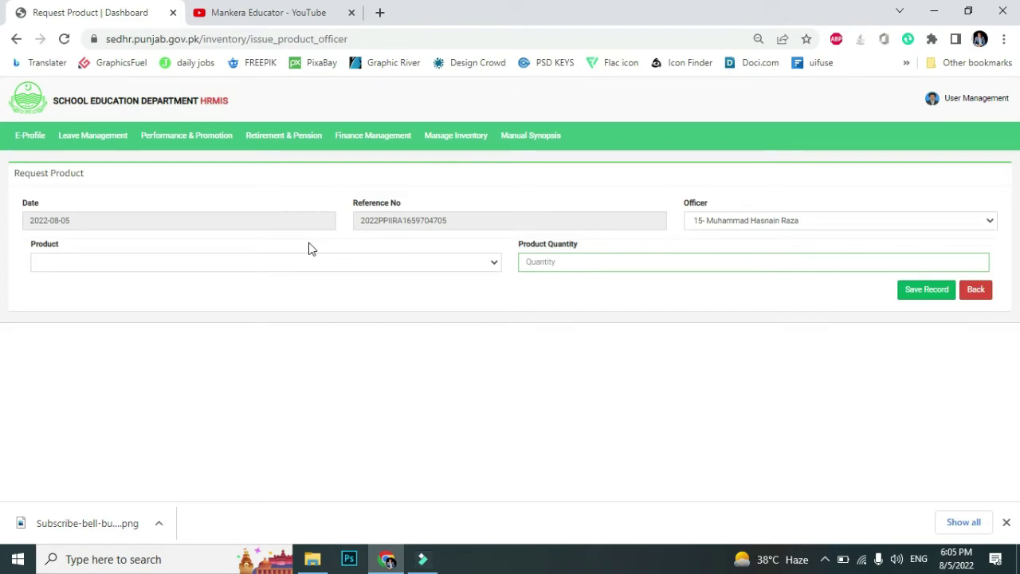
{"action": "left_click", "coordinate": [203, 264]}
{"action": "left_click", "coordinate": [576, 261]}
{"action": "left_click", "coordinate": [415, 263]}
{"action": "left_click", "coordinate": [415, 263]}
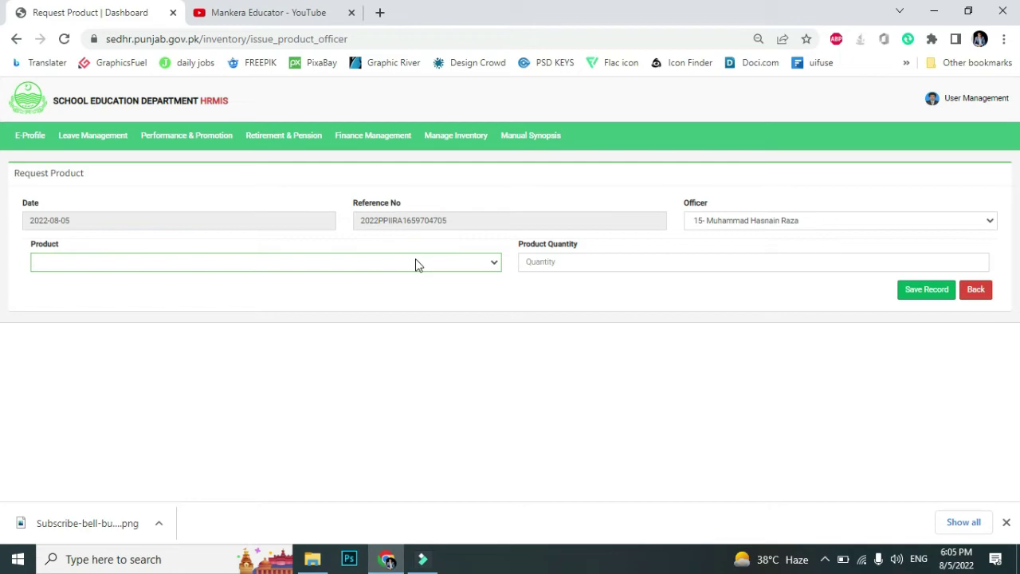
View the Synopsis List under Manual Synopsis and return to the E-Profile home page.
{"action": "left_click", "coordinate": [535, 141]}
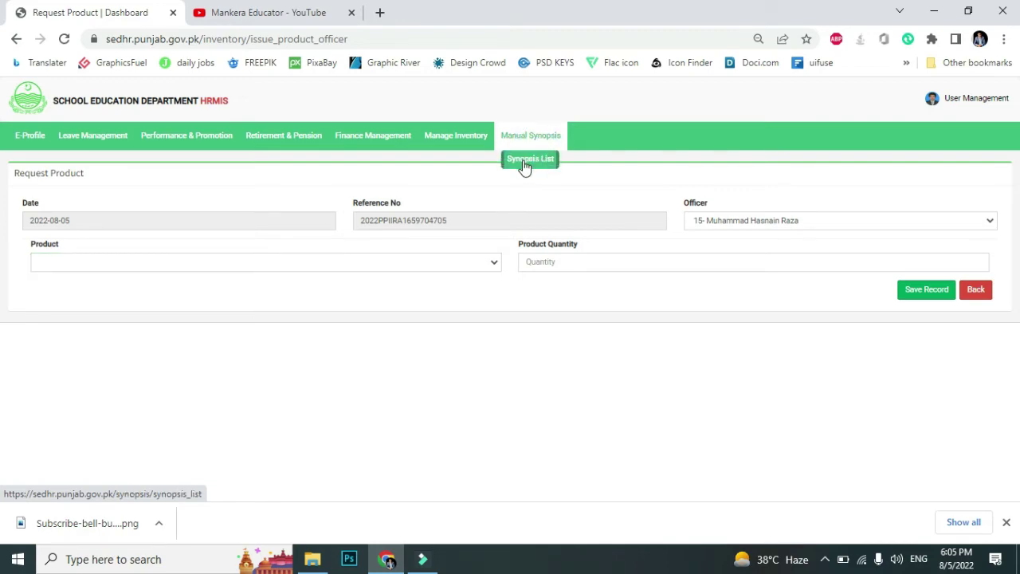
{"action": "left_click", "coordinate": [542, 163]}
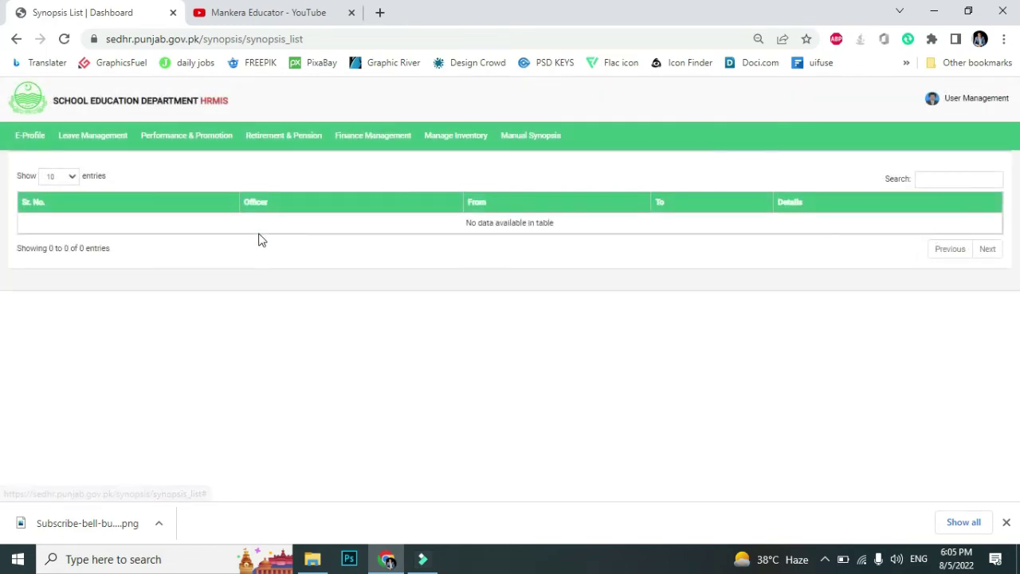
{"action": "left_click", "coordinate": [20, 137]}
{"action": "left_click", "coordinate": [32, 163]}
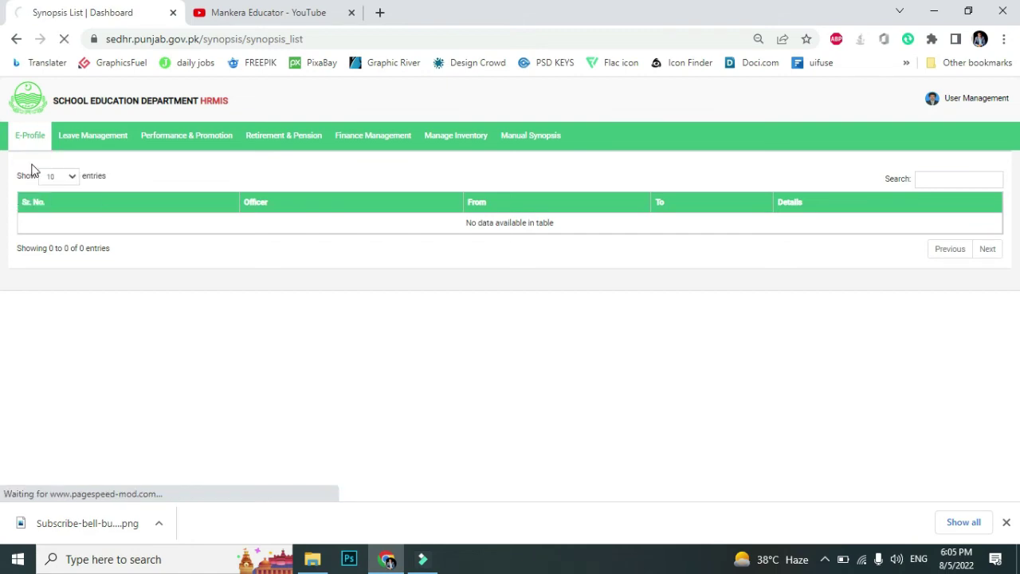